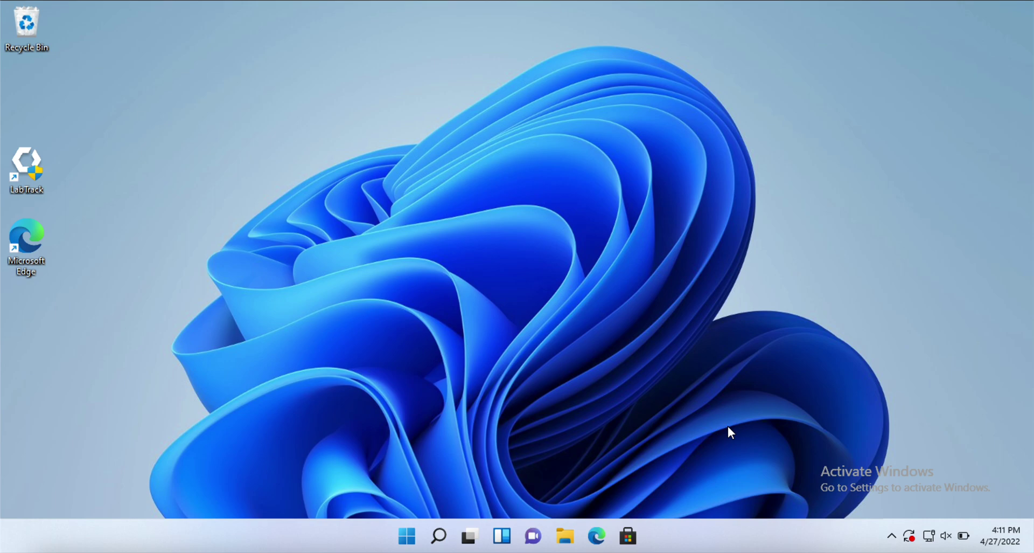
Launch LabTrack from its desktop shortcut and approve the User Account Control prompt
double_click(30, 152)
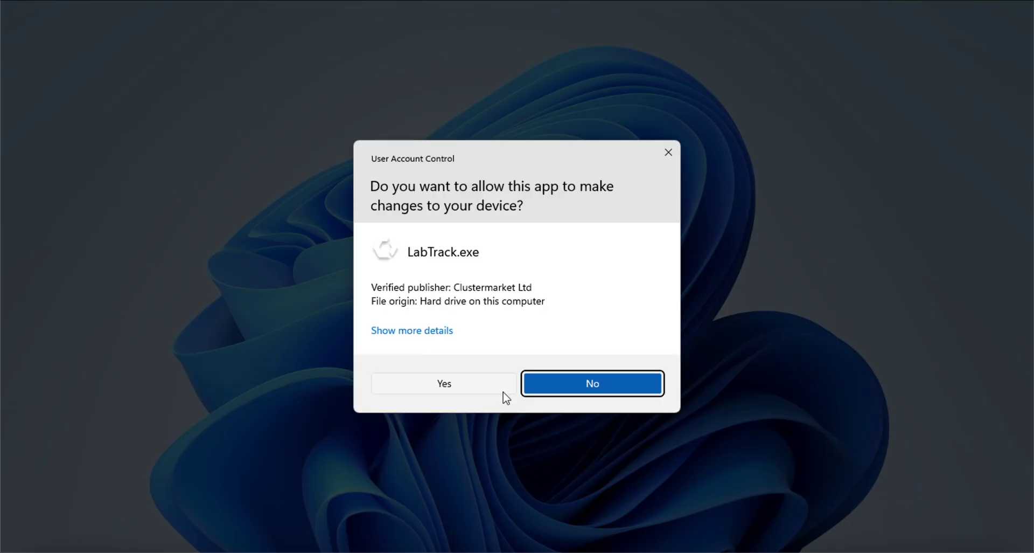
left_click(413, 390)
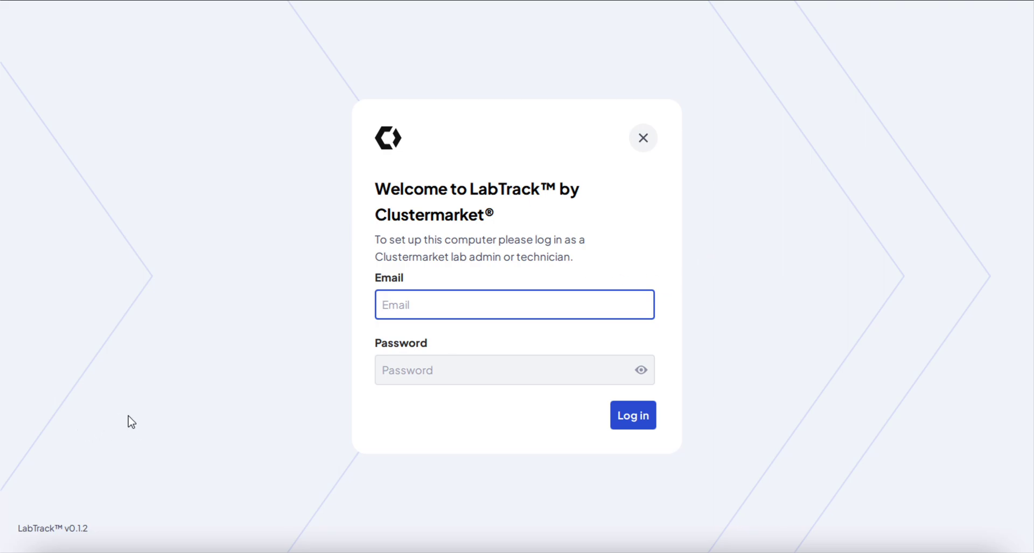
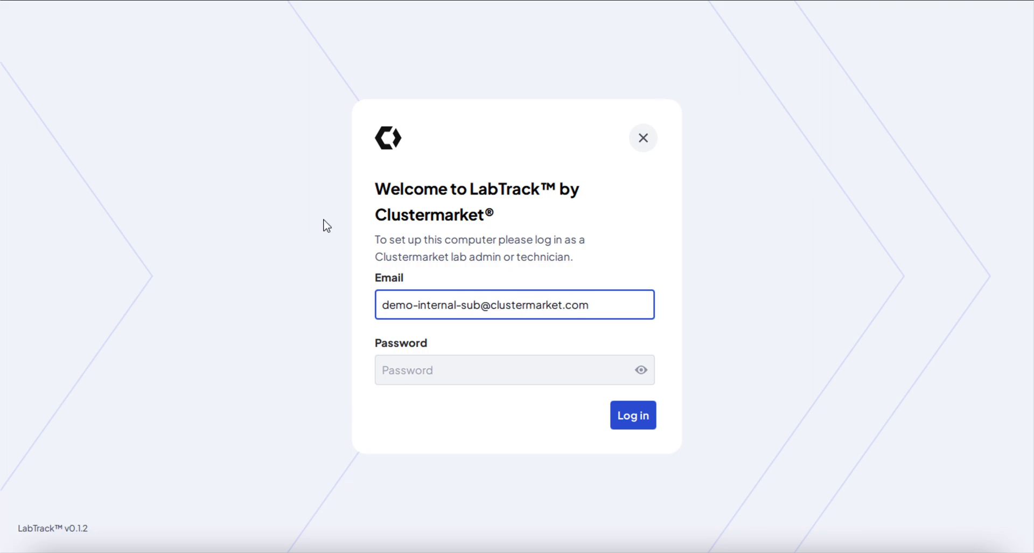
Log in to LabTrack with the lab admin's email address and account password
left_click(416, 373)
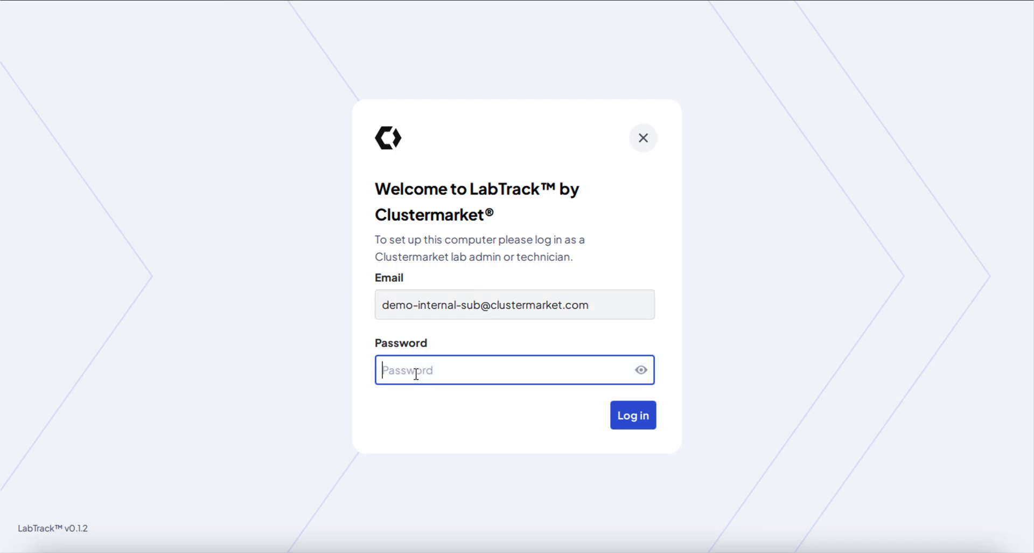
type("a")
key("BackSpace")
type("***************")
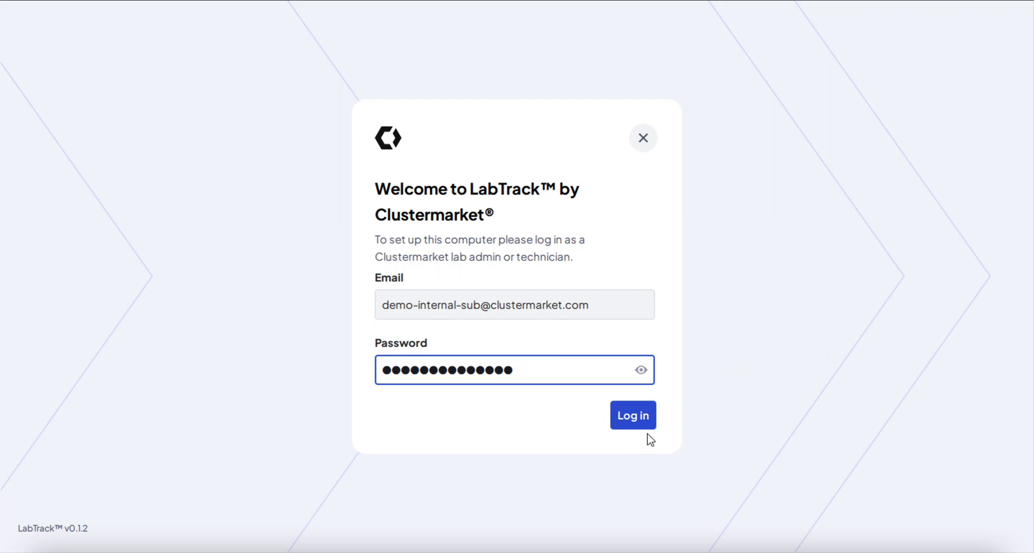
left_click(632, 411)
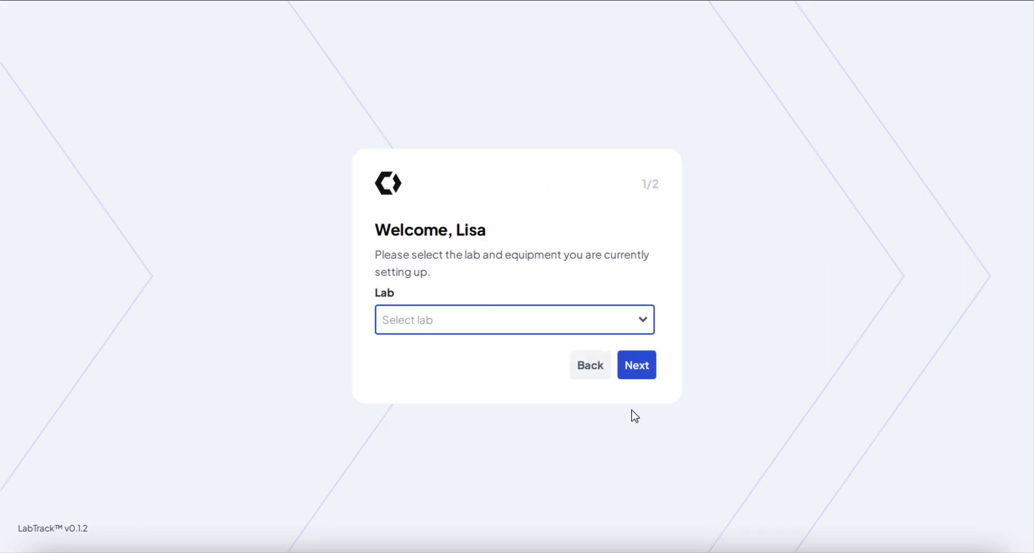
Choose Biology Lab as the lab and Centrifuge as the equipment name
left_click(643, 321)
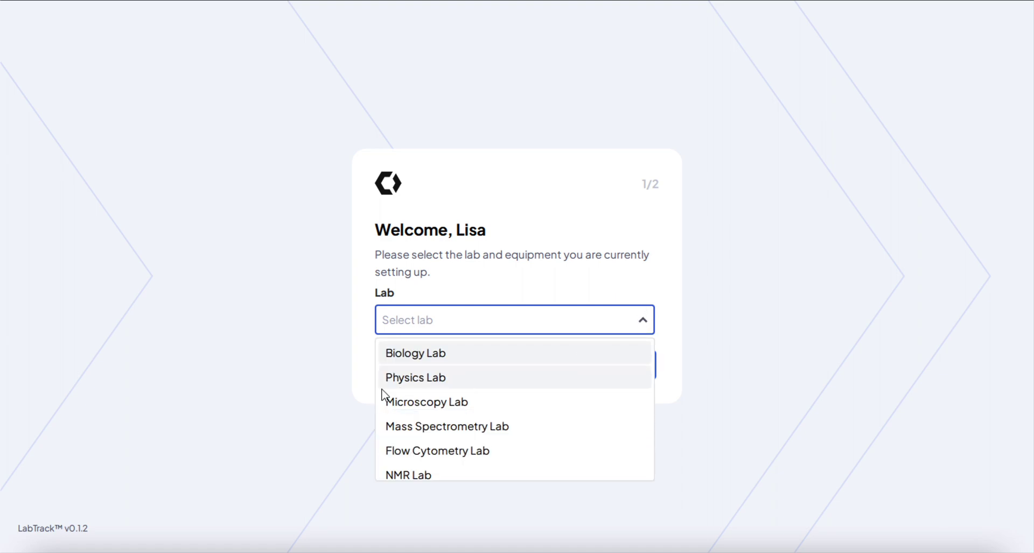
left_click(411, 354)
left_click(532, 355)
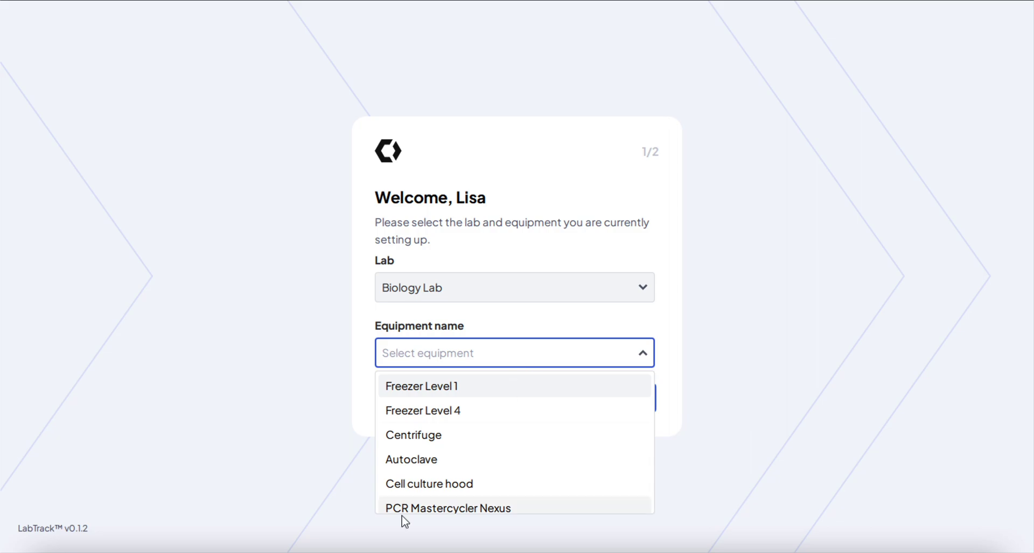
left_click(415, 434)
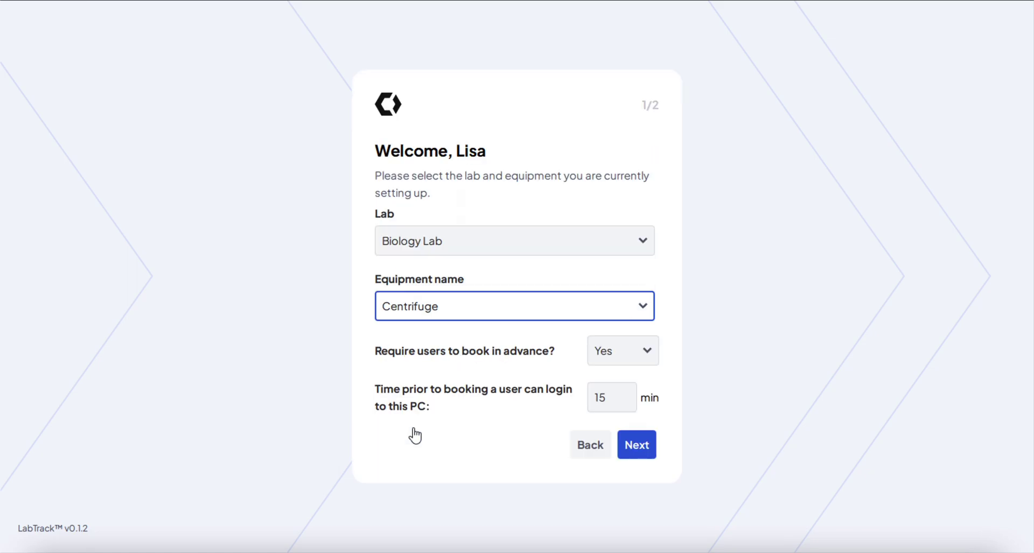
Try replacing the 15-minute login window value with 30
left_click(676, 346)
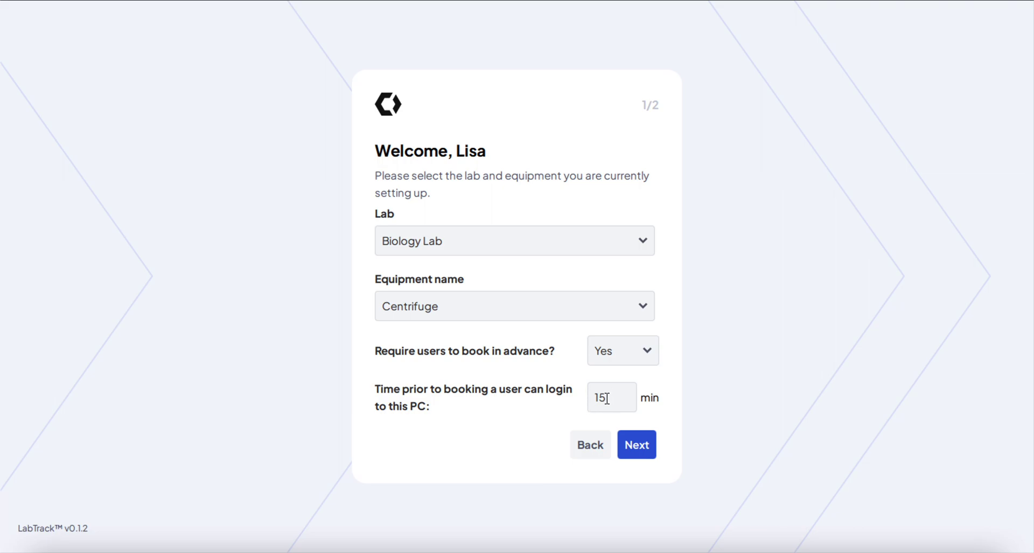
left_click_drag(607, 396, 583, 401)
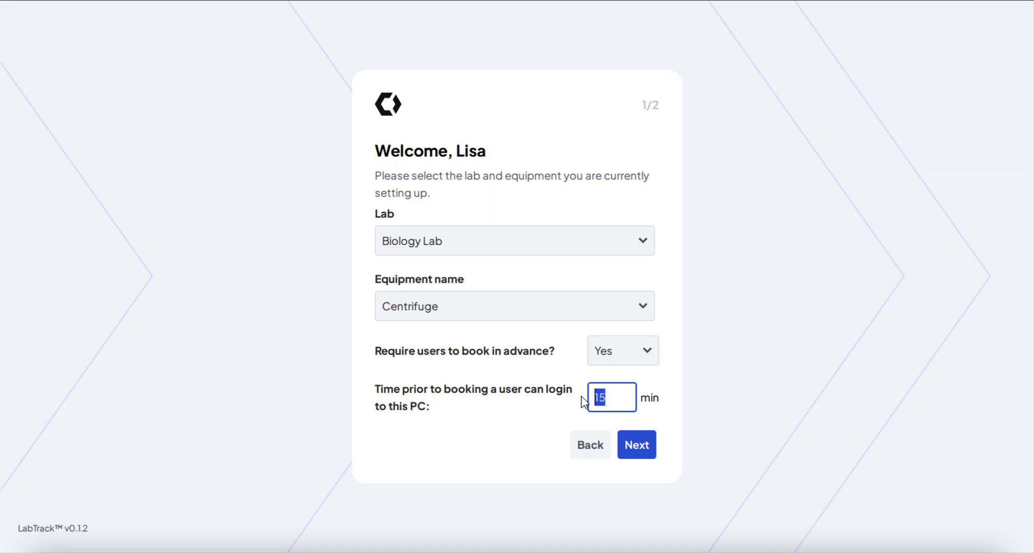
type("30")
left_click(674, 392)
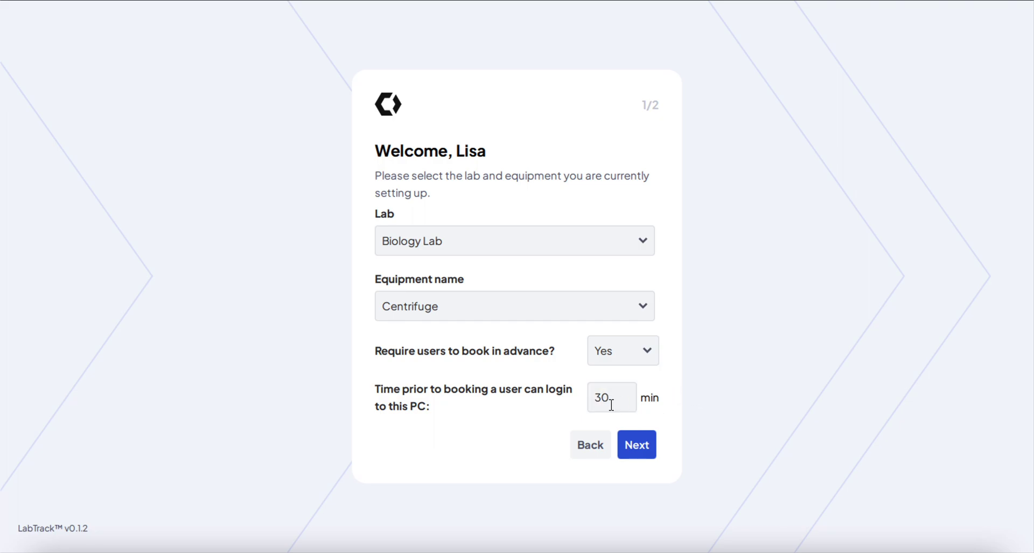
Switch advance booking off and back to Yes, then proceed to the PIN step
left_click(649, 350)
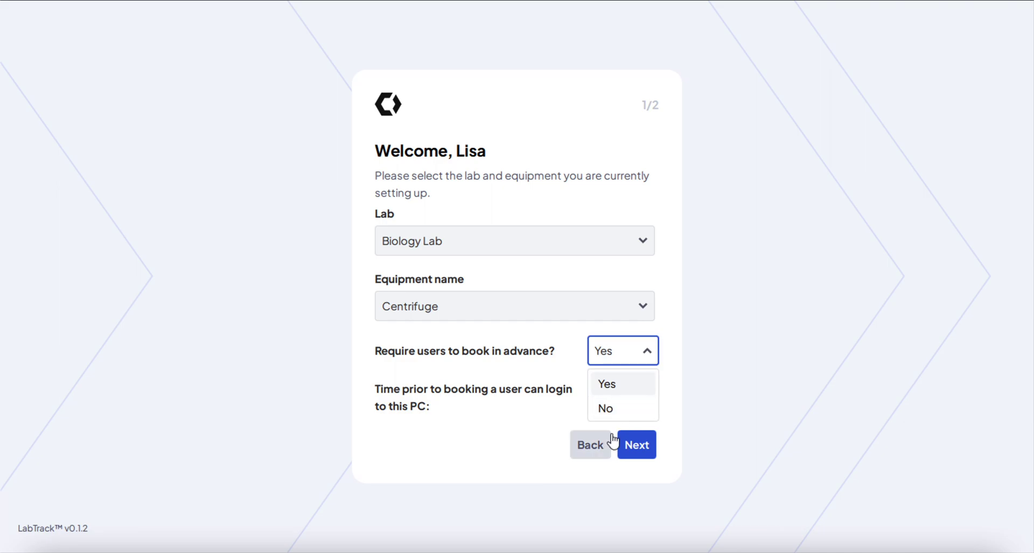
left_click(608, 409)
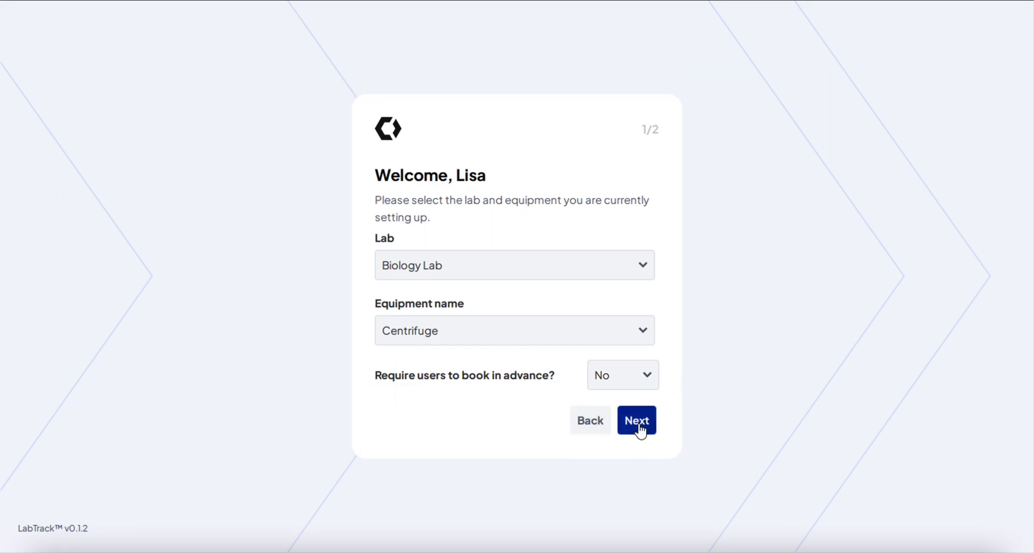
left_click(649, 375)
left_click(628, 413)
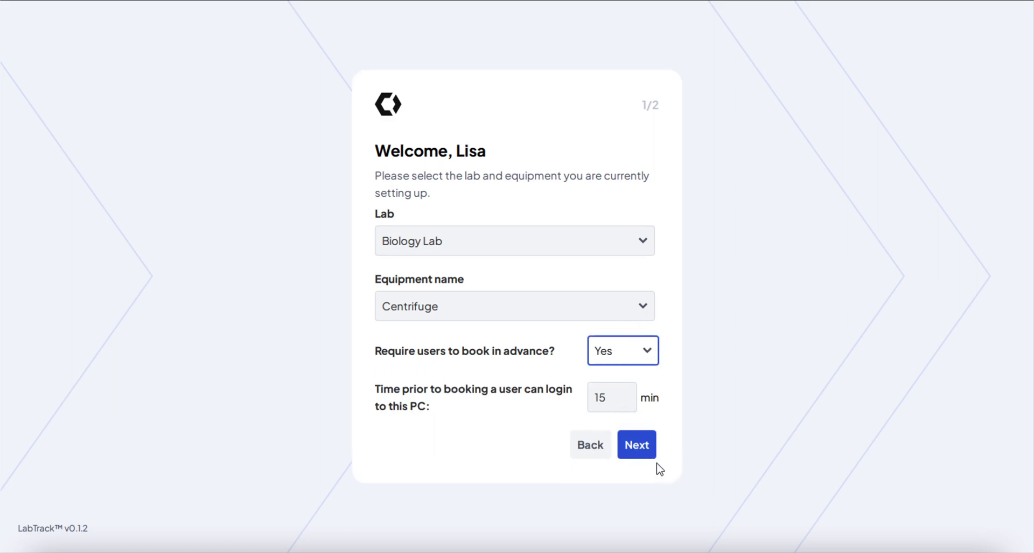
left_click(640, 450)
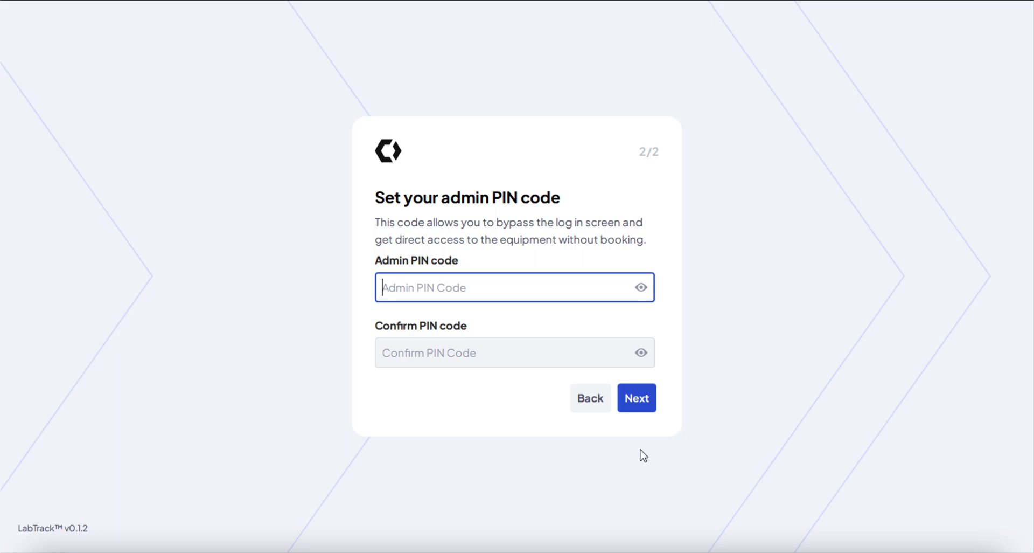
Enter the admin PIN code, confirm it, and finish the initial setup
type("1234")
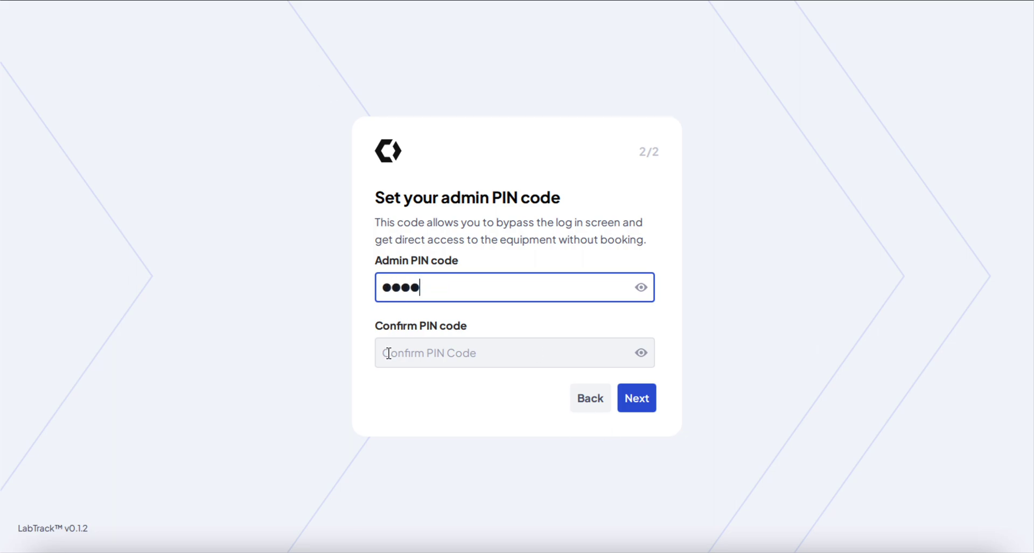
left_click(389, 352)
type("1234")
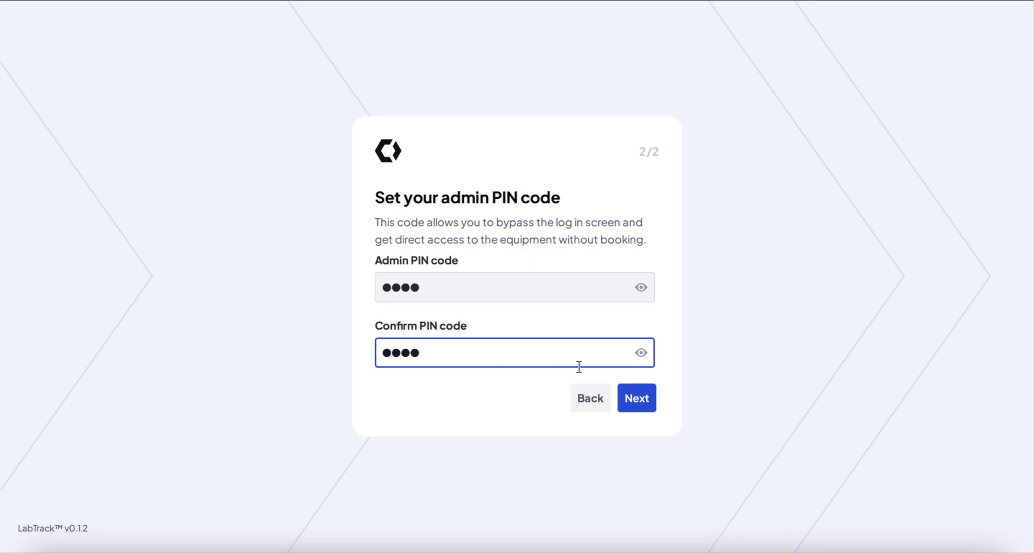
left_click(644, 406)
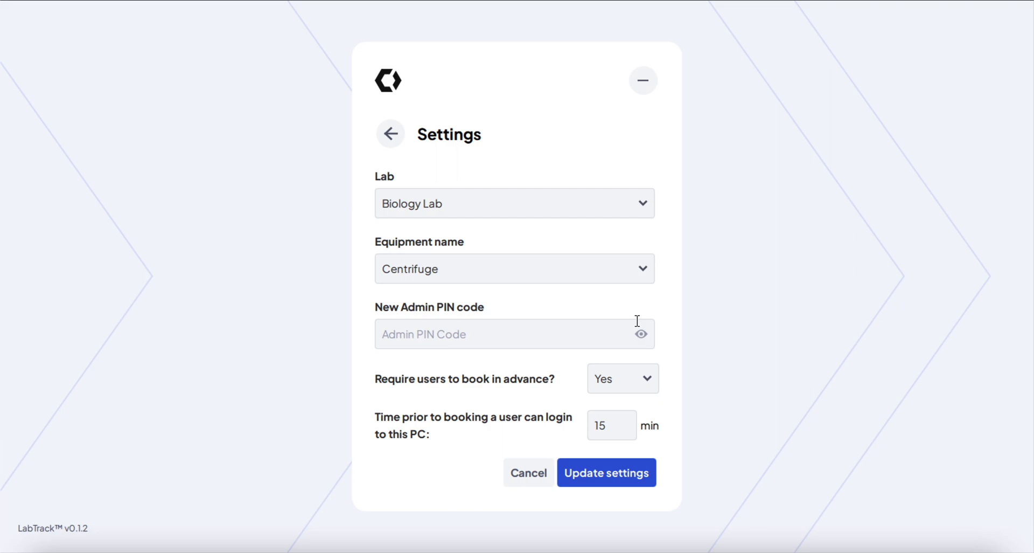
Leave Settings unchanged and log out of the admin account
left_click(391, 134)
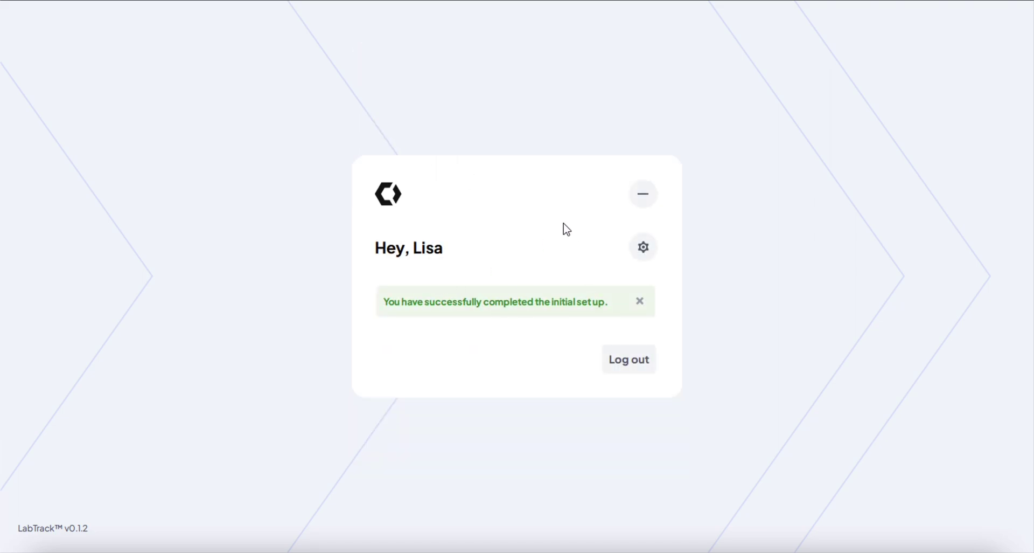
left_click(630, 362)
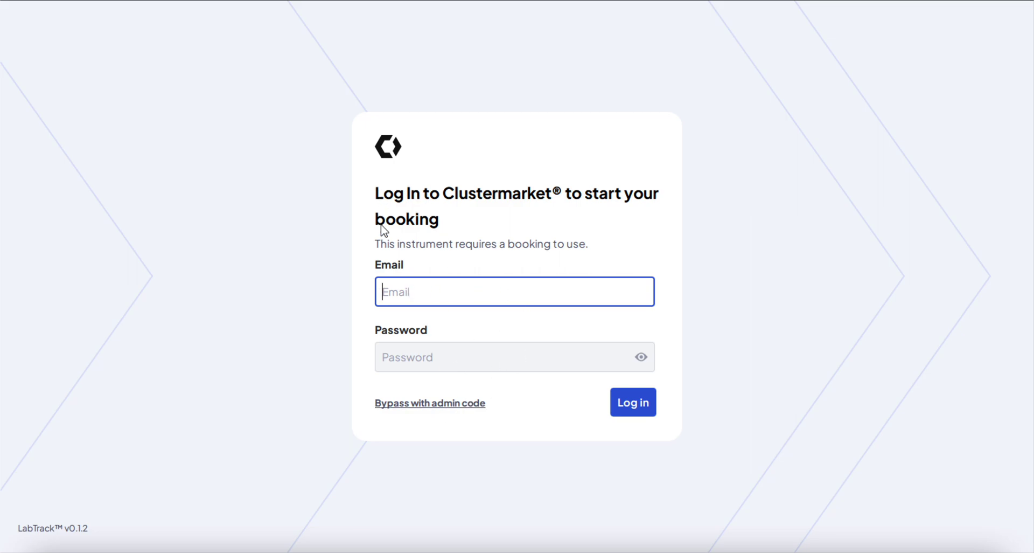
left_click(590, 247)
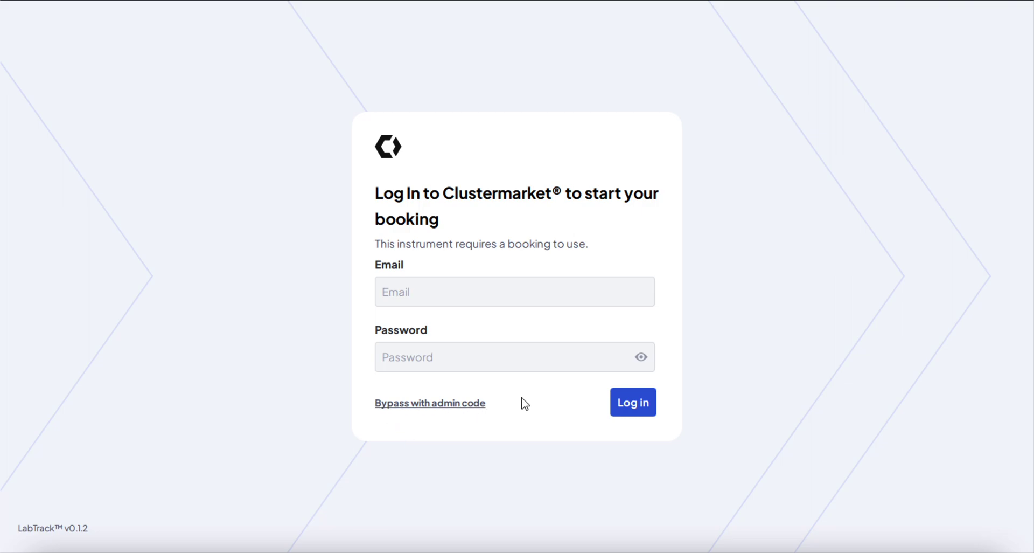
left_click(425, 404)
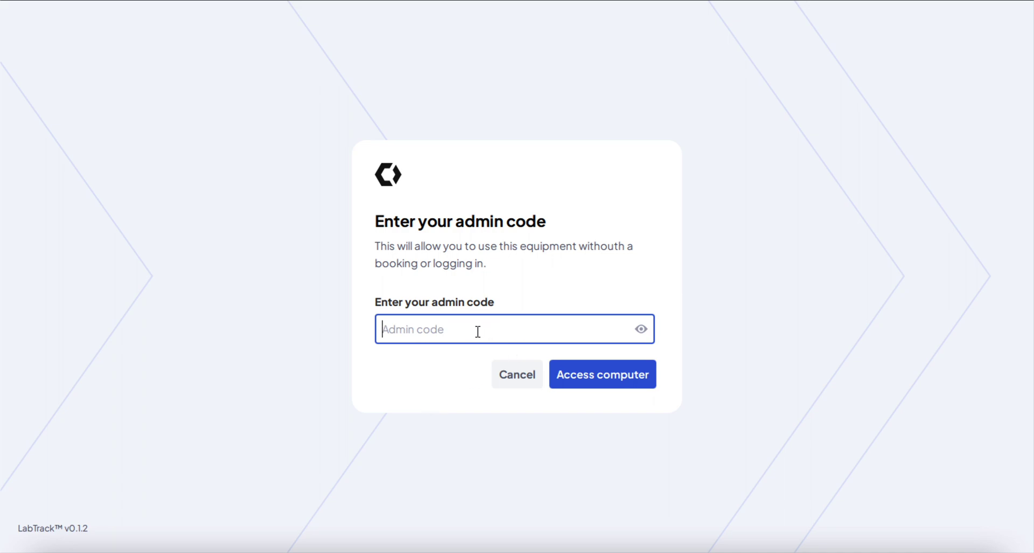
left_click(515, 383)
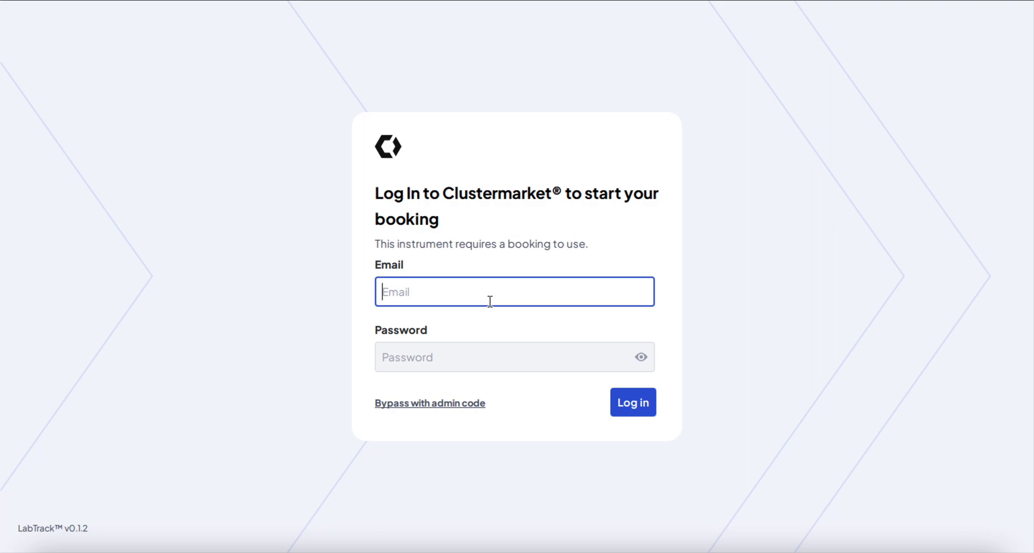